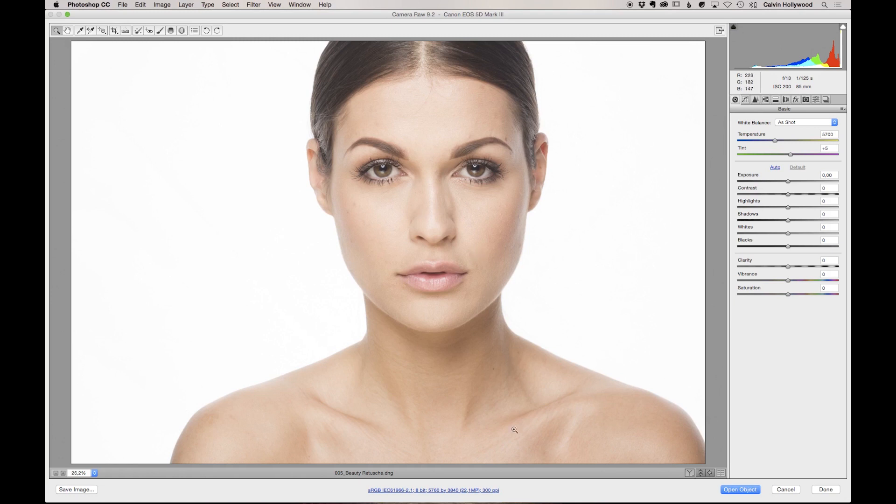
# Step: Review and confirm the workflow options with opening as Smart Objects enabled, and open the raw portrait in Photoshop as a Smart Object
pyautogui.click(481, 491)
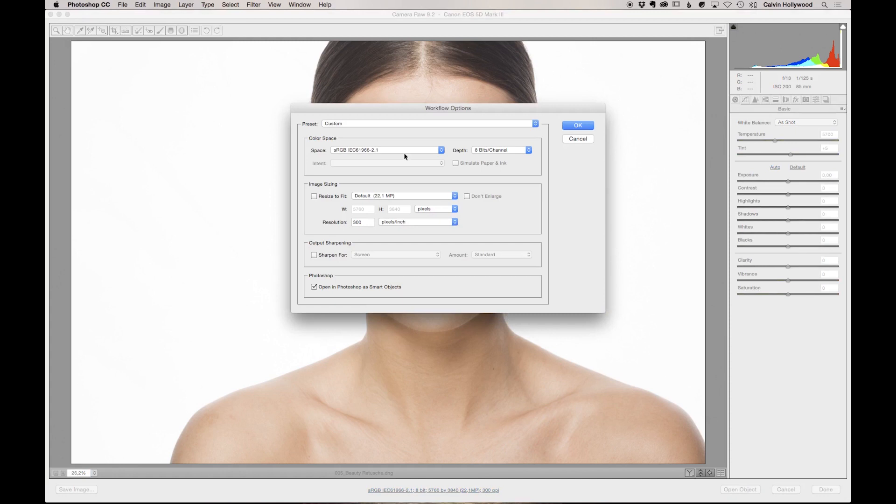
pyautogui.moveTo(412, 115); pyautogui.dragTo(209, 54)
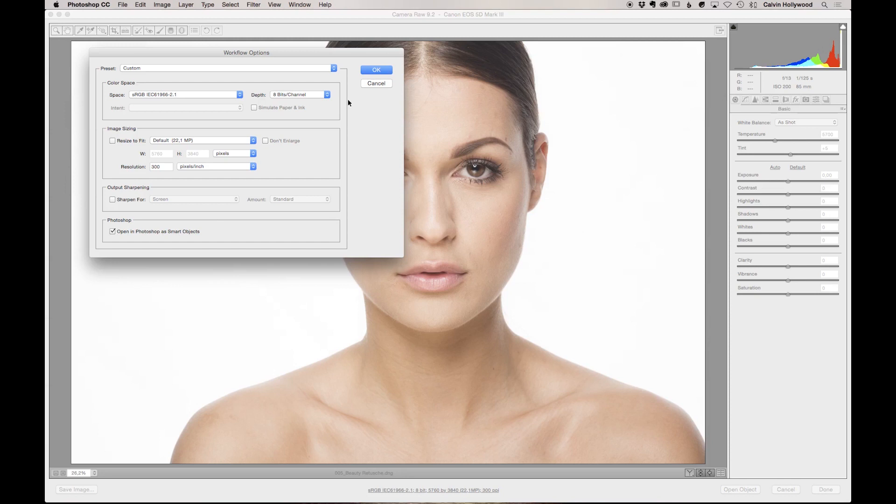
pyautogui.click(376, 70)
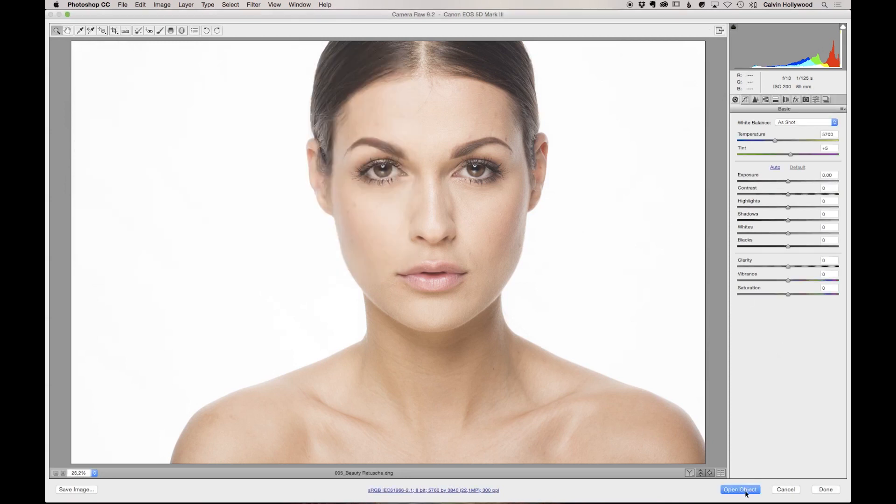
pyautogui.press('shift')
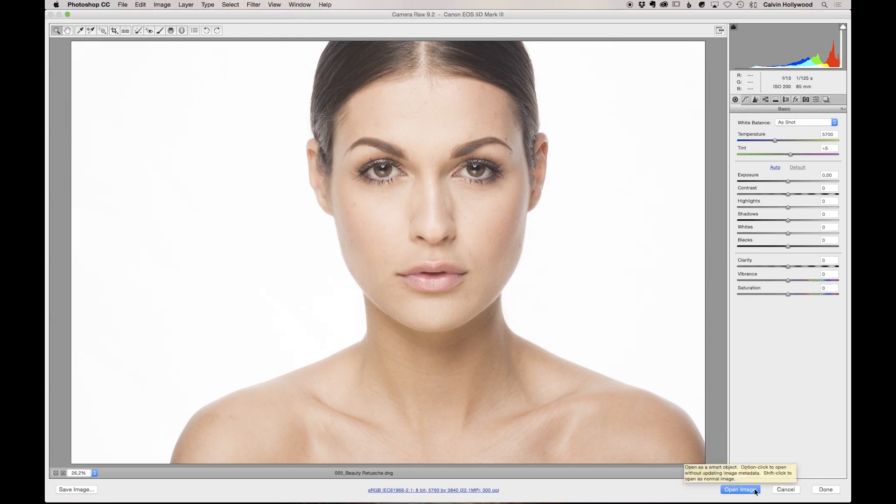
pyautogui.keyDown('shift'); pyautogui.click(754, 490); pyautogui.keyUp('shift')
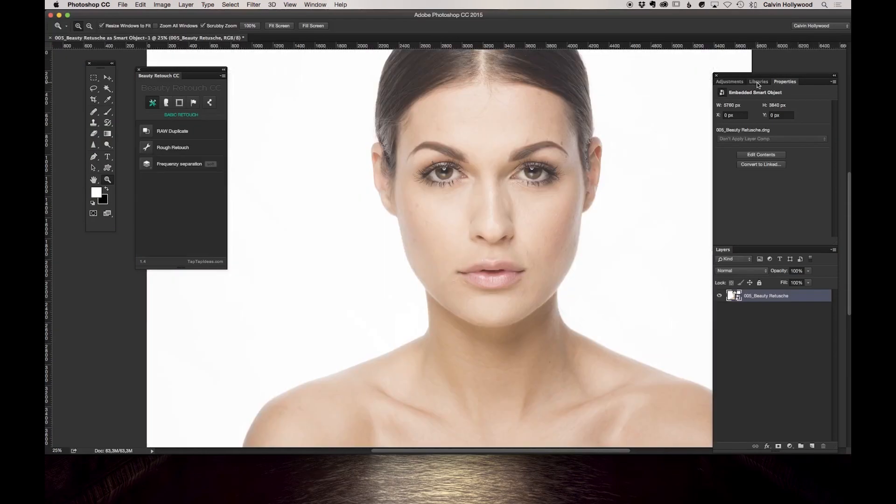
# Step: Reposition the layers panel group, enlarge the layer thumbnails, and view the smart object's raw settings, closing them unchanged
pyautogui.moveTo(747, 75); pyautogui.dragTo(730, 56)
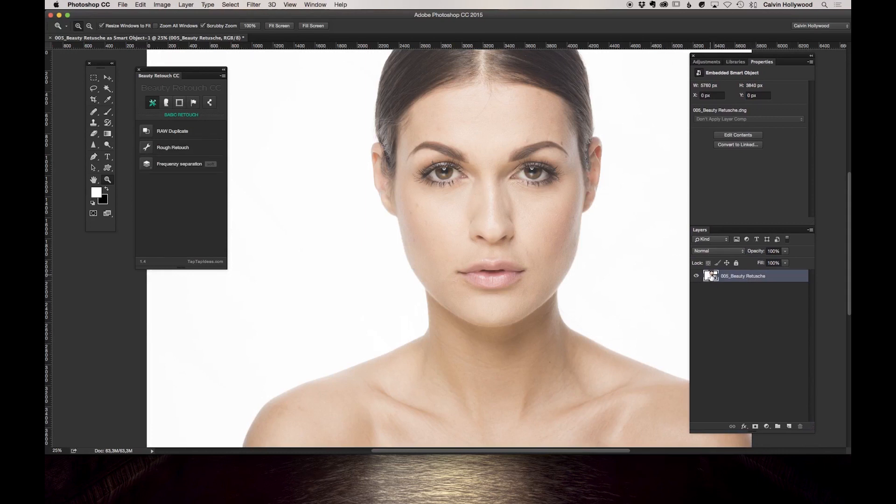
pyautogui.rightClick(711, 277)
pyautogui.click(738, 361)
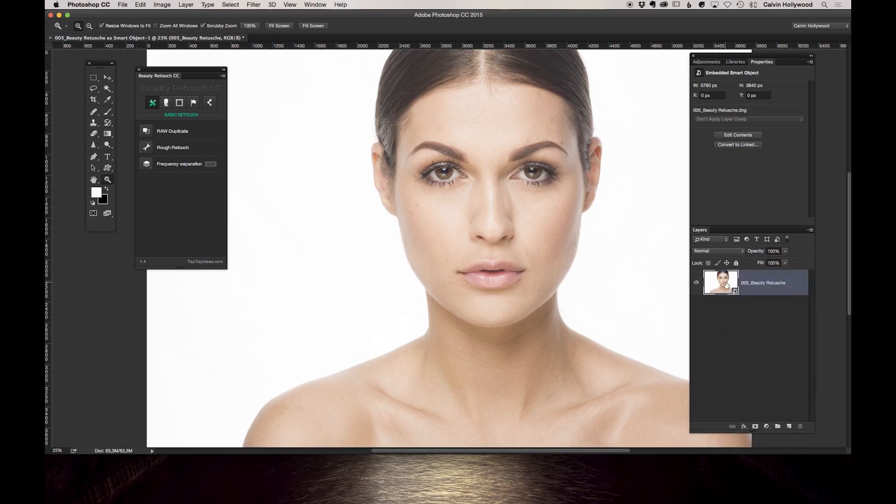
pyautogui.doubleClick(726, 286)
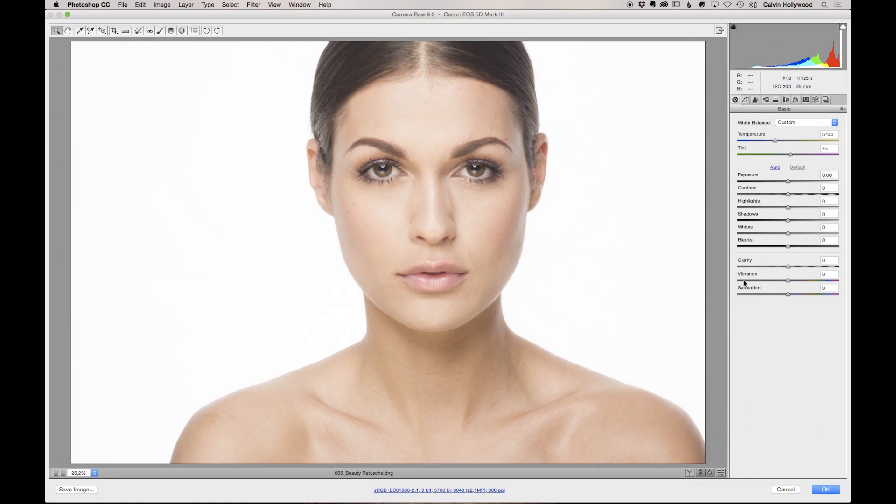
pyautogui.click(826, 489)
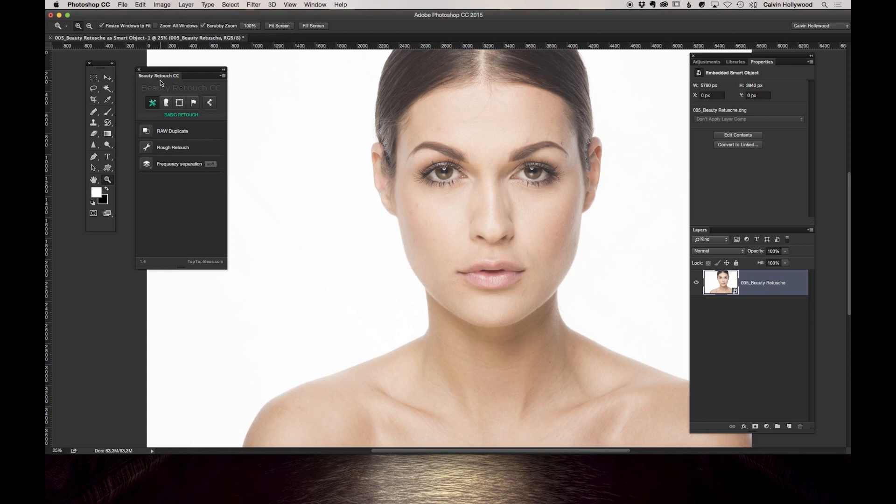
# Step: Create Edited and Original smart object layers with RAW Duplicate, and compare them by toggling the Edited layer's visibility
pyautogui.click(146, 131)
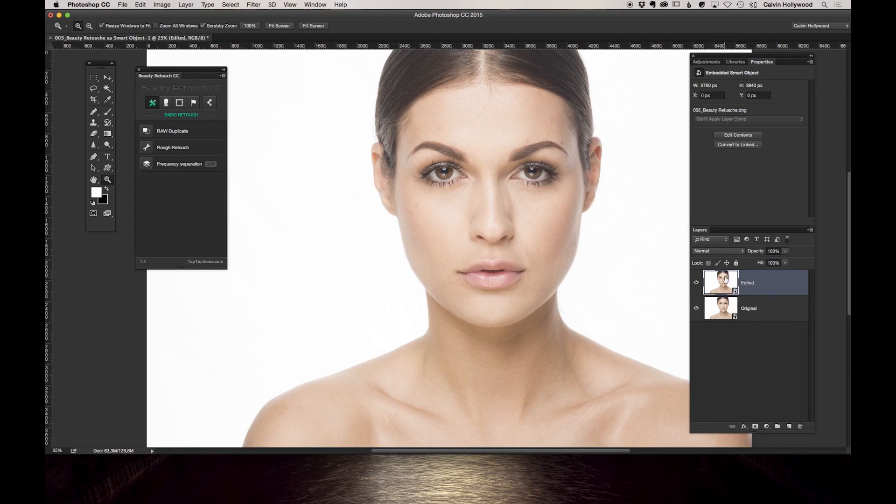
pyautogui.click(698, 284)
pyautogui.click(697, 284)
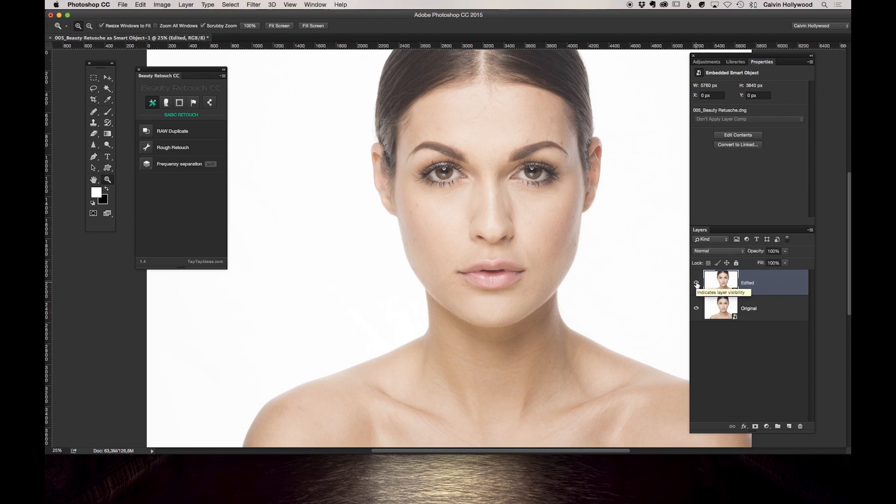
# Step: Rearrange the layers, Beauty Retouch and tools panels outward so they cover less of the portrait
pyautogui.moveTo(705, 54); pyautogui.dragTo(715, 53)
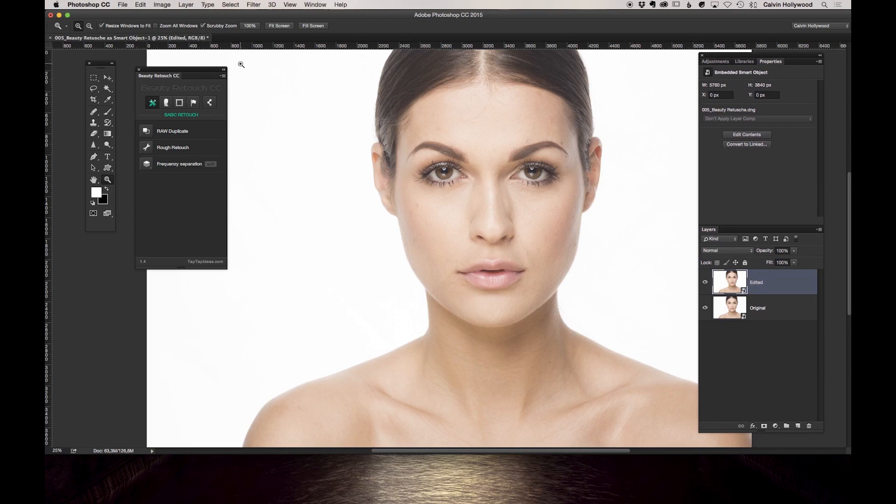
pyautogui.moveTo(203, 70); pyautogui.dragTo(198, 67)
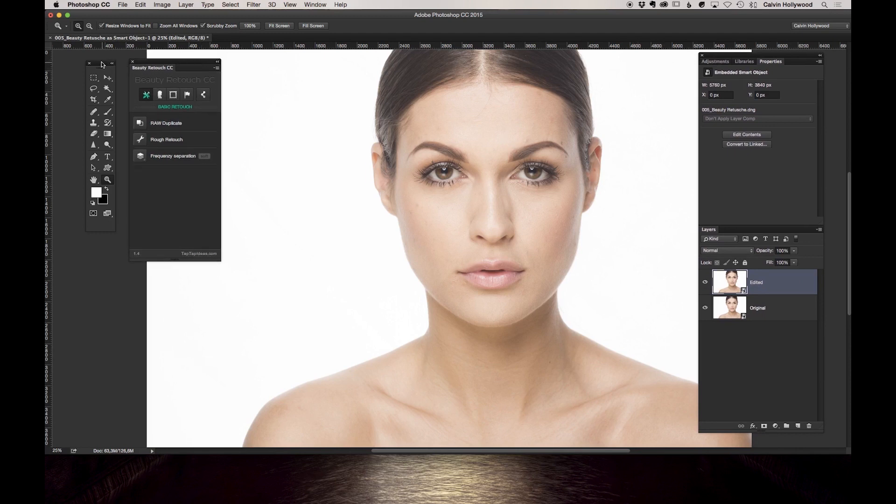
pyautogui.moveTo(101, 62); pyautogui.dragTo(85, 63)
pyautogui.moveTo(172, 63); pyautogui.dragTo(157, 61)
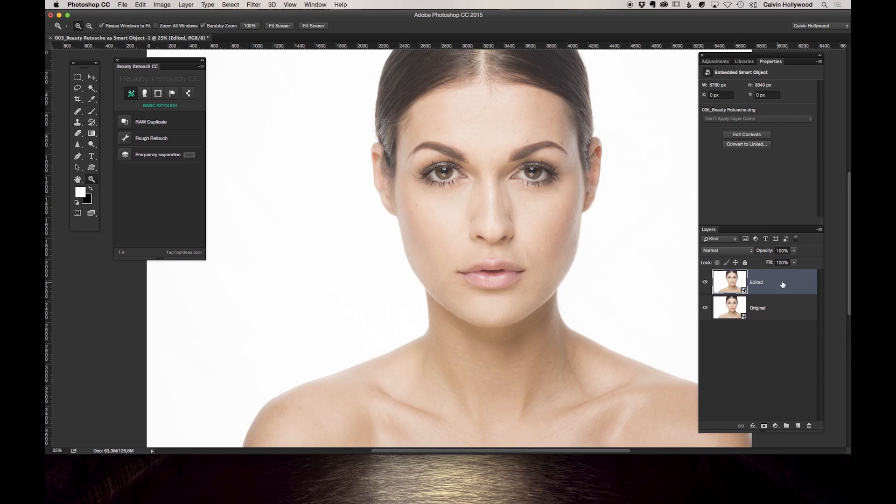
# Step: Open the Edited layer's raw settings and adjust the sharpening radius and amount while inspecting the eye up close
pyautogui.doubleClick(731, 280)
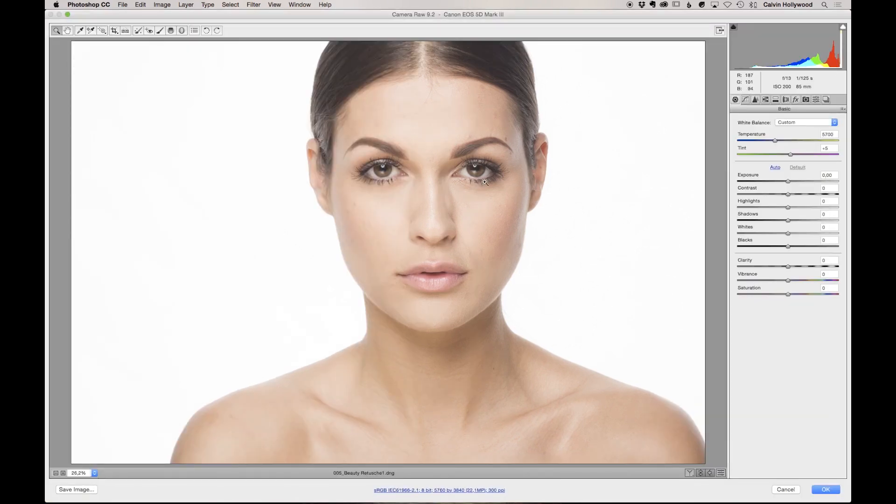
pyautogui.moveTo(391, 174); pyautogui.dragTo(619, 191)
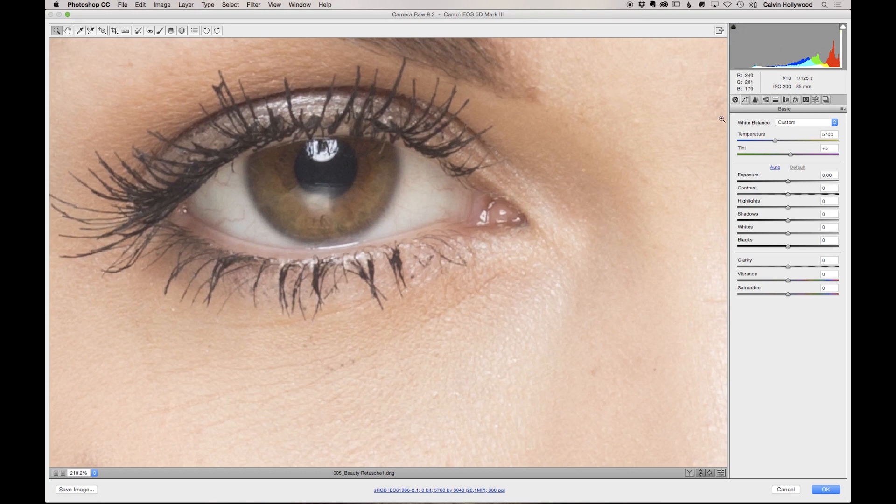
pyautogui.click(756, 100)
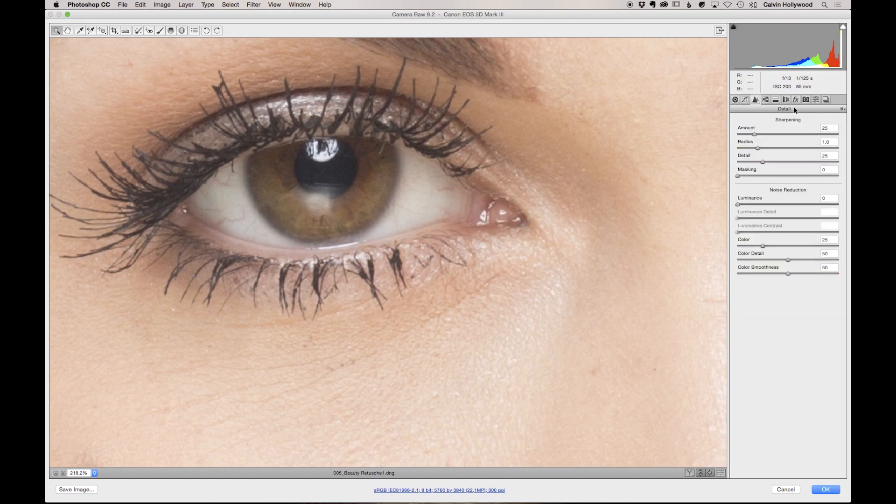
pyautogui.moveTo(757, 147); pyautogui.dragTo(742, 147)
pyautogui.moveTo(757, 137); pyautogui.dragTo(780, 135)
pyautogui.write('25')
pyautogui.click(778, 134)
# Step: Set the portrait's exposure to -0.35, highlights to -13 and shadows to +13 in the basic adjustments
pyautogui.click(735, 99)
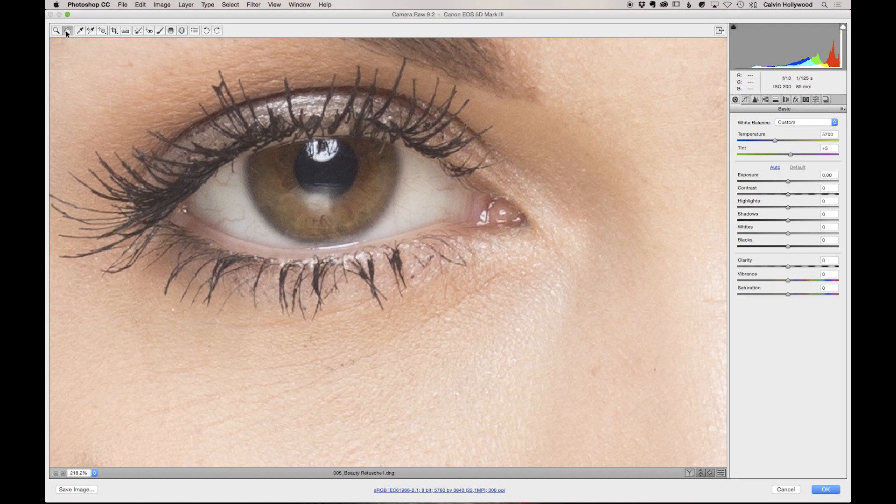
pyautogui.doubleClick(67, 32)
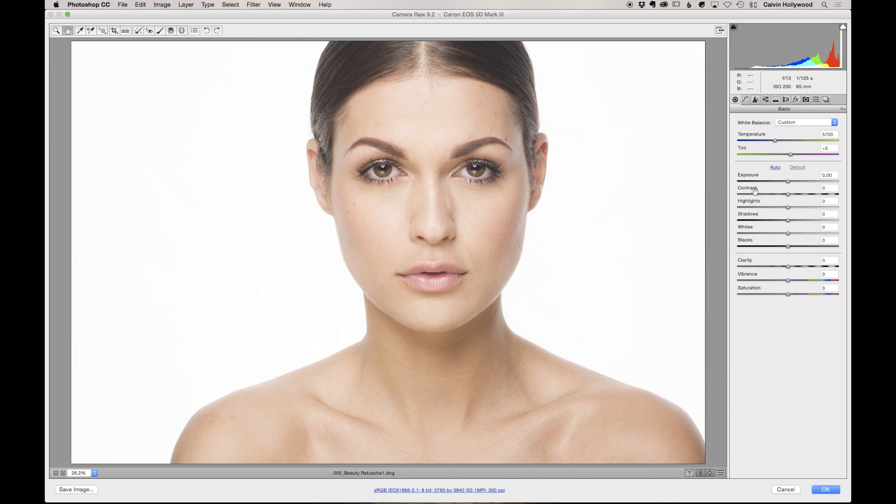
pyautogui.moveTo(788, 181); pyautogui.dragTo(783, 179)
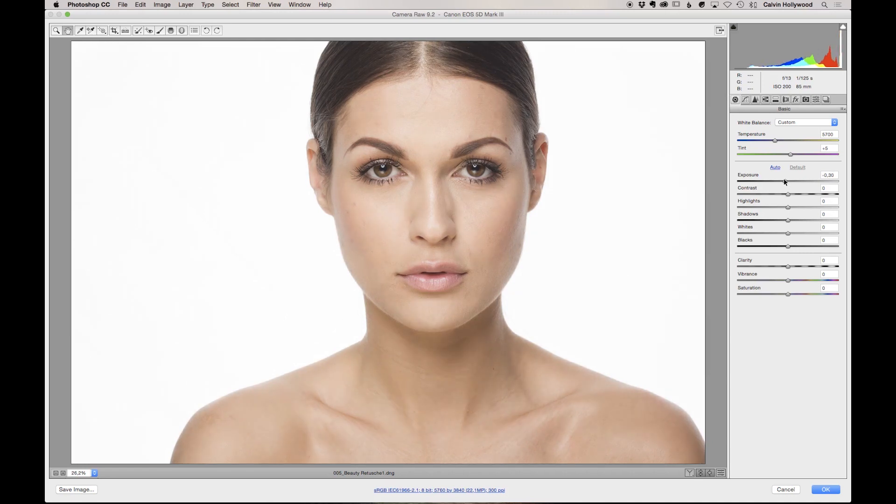
pyautogui.moveTo(788, 207); pyautogui.dragTo(786, 181)
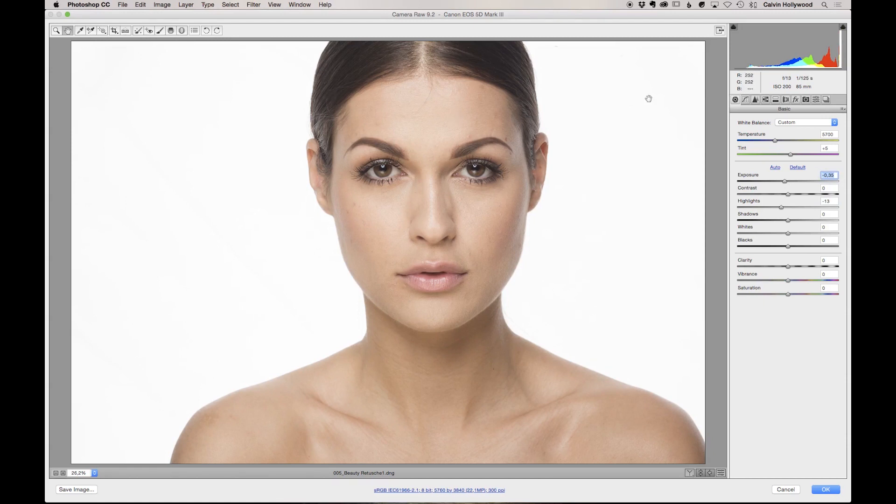
pyautogui.moveTo(786, 217); pyautogui.dragTo(796, 220)
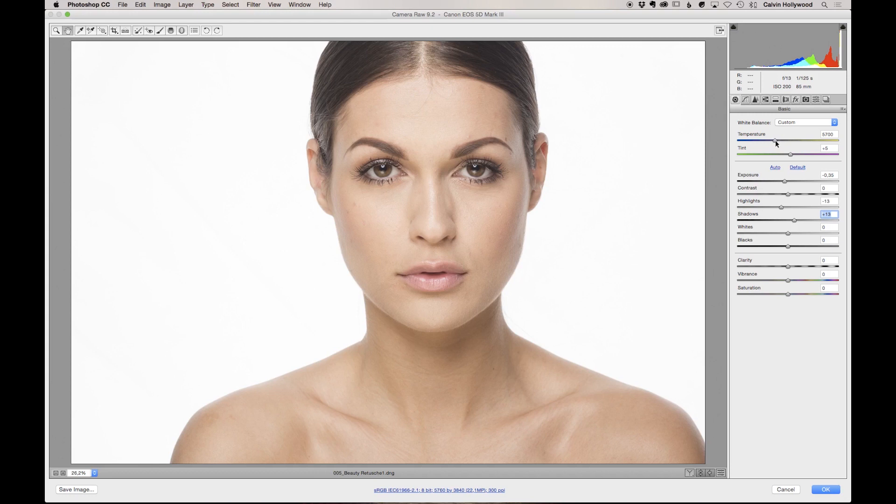
# Step: Try a white balance temperature of 50000 and restore it to 5700
pyautogui.moveTo(776, 141); pyautogui.dragTo(840, 141)
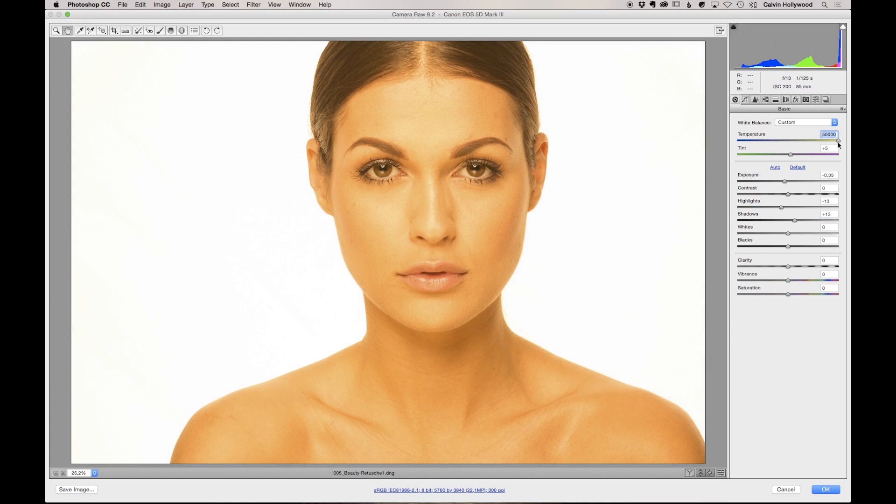
pyautogui.write('5700')
pyautogui.press('Return')
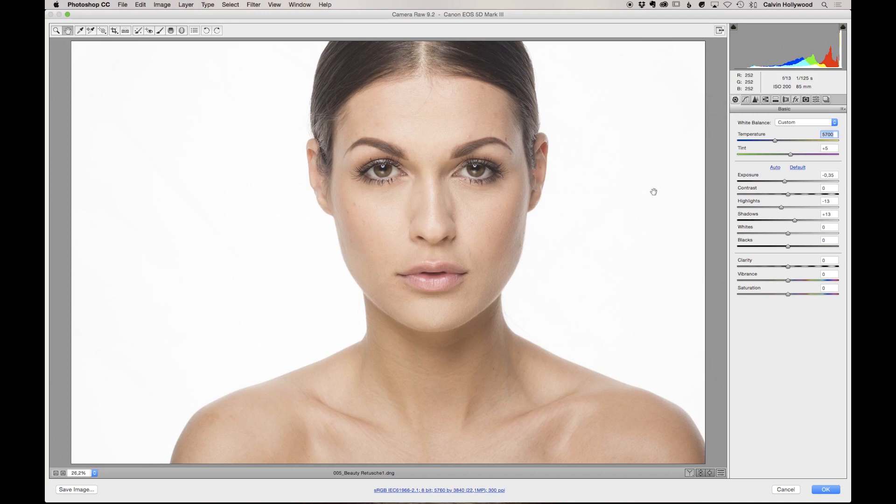
# Step: Tint the shadows slightly reddish with split toning by adjusting their hue and saturation
pyautogui.click(776, 99)
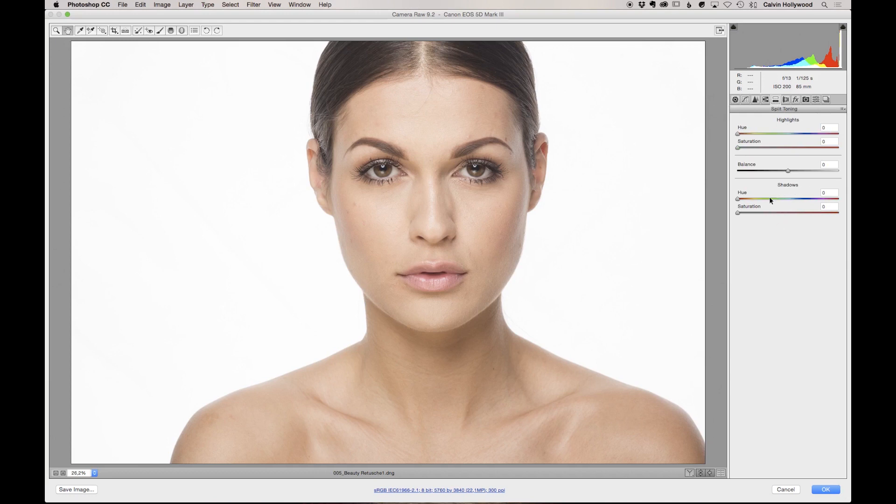
pyautogui.keyDown('alt'); pyautogui.click(739, 200); pyautogui.keyUp('alt')
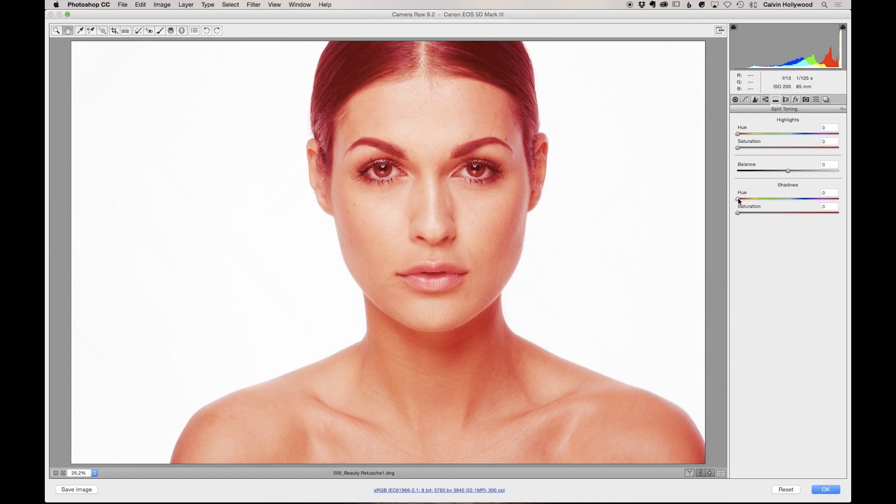
pyautogui.moveTo(738, 200)
pyautogui.mouseDown()
pyautogui.moveTo(812, 200)
pyautogui.moveTo(743, 204)
pyautogui.mouseUp()
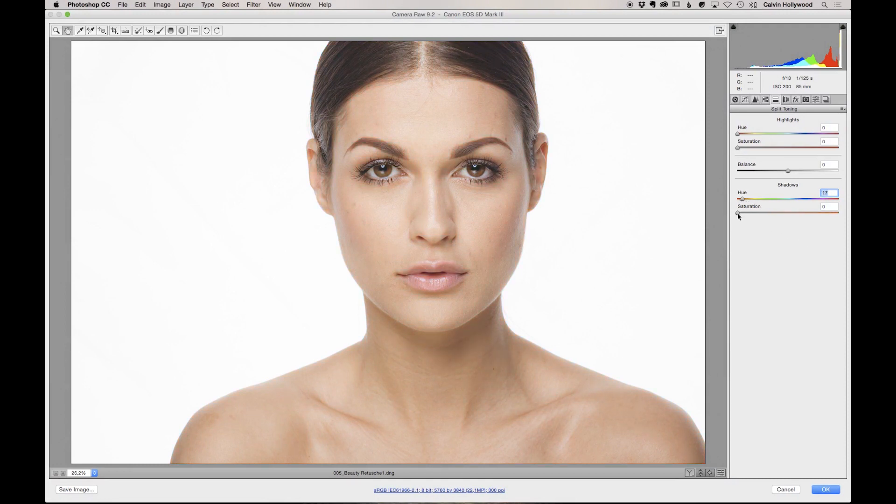
pyautogui.doubleClick(742, 199)
pyautogui.moveTo(738, 213)
pyautogui.mouseDown()
pyautogui.moveTo(799, 213)
pyautogui.moveTo(747, 199)
pyautogui.mouseUp()
pyautogui.moveTo(798, 214); pyautogui.dragTo(741, 200)
pyautogui.doubleClick(744, 200)
pyautogui.moveTo(746, 213)
pyautogui.mouseDown()
pyautogui.moveTo(757, 214)
pyautogui.moveTo(746, 214)
pyautogui.mouseUp()
# Step: Raise the portrait's contrast to +2 in the basic adjustments
pyautogui.click(737, 100)
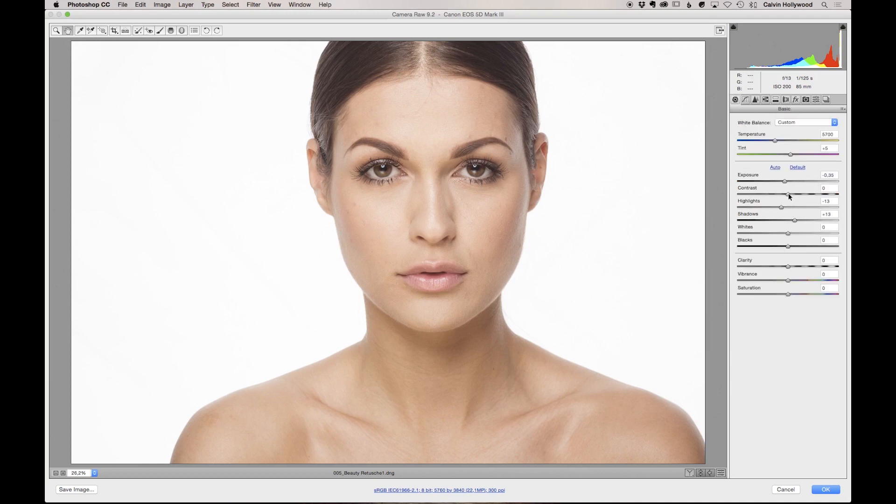
pyautogui.click(789, 194)
# Step: Try strong desaturation of the oranges and a slight luminance change, and set the oranges' saturation to -2
pyautogui.click(766, 99)
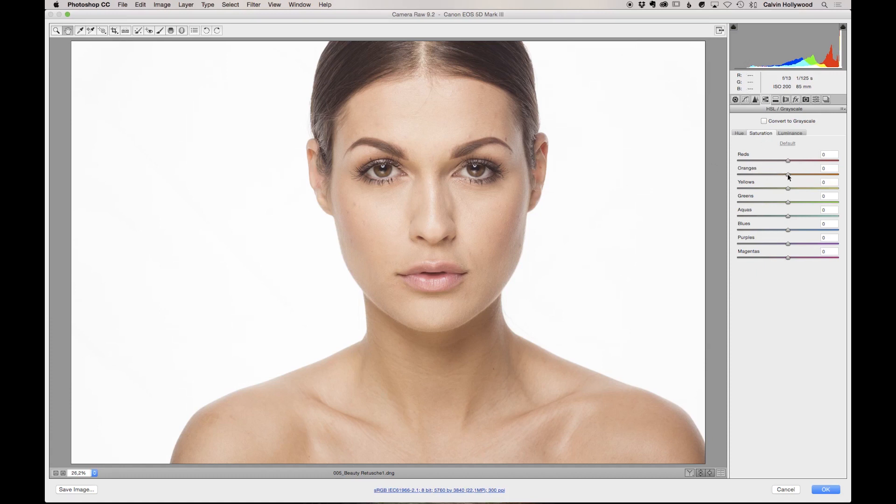
pyautogui.moveTo(788, 176); pyautogui.dragTo(737, 176)
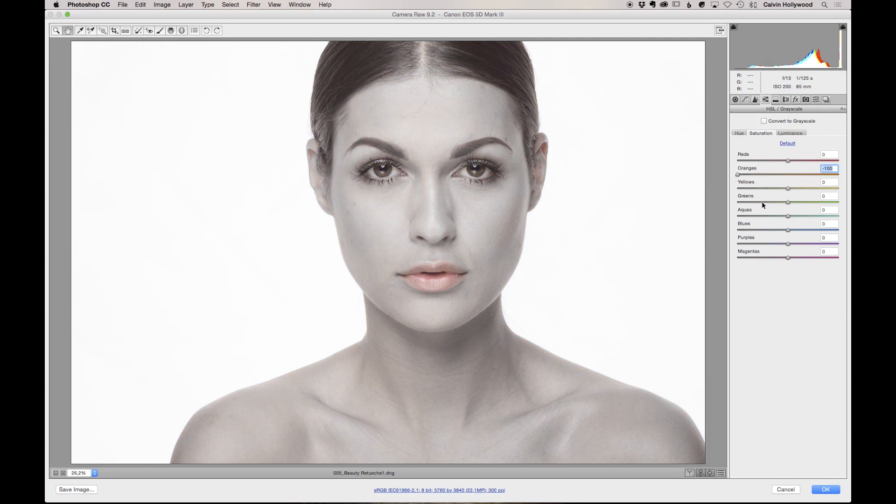
pyautogui.moveTo(739, 177); pyautogui.dragTo(775, 177)
pyautogui.click(785, 133)
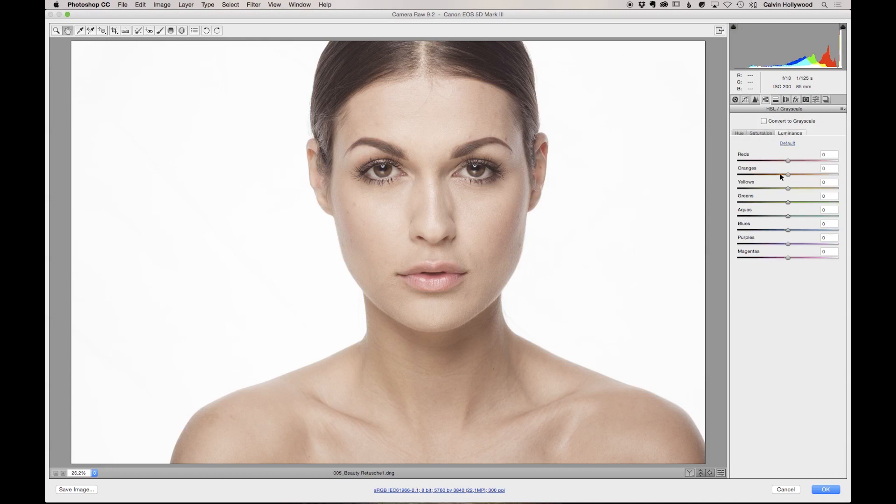
pyautogui.moveTo(789, 175)
pyautogui.mouseDown()
pyautogui.moveTo(809, 175)
pyautogui.moveTo(787, 175)
pyautogui.mouseUp()
pyautogui.click(766, 133)
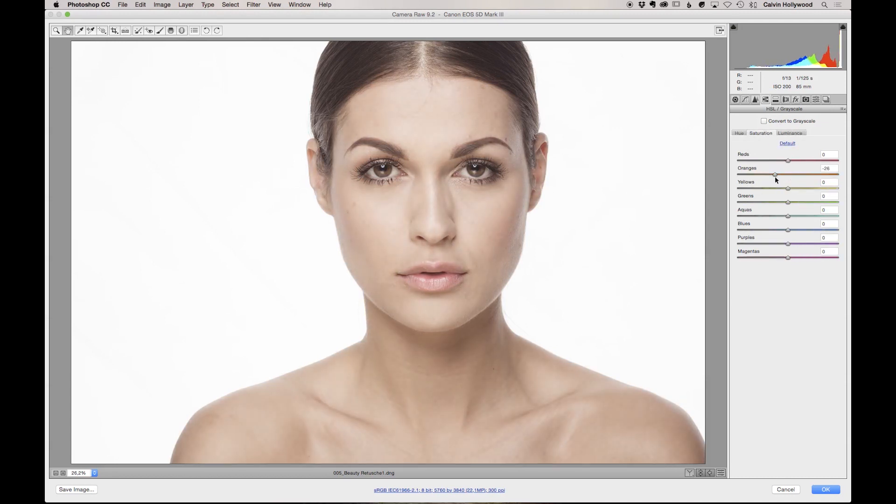
pyautogui.moveTo(778, 174); pyautogui.dragTo(788, 176)
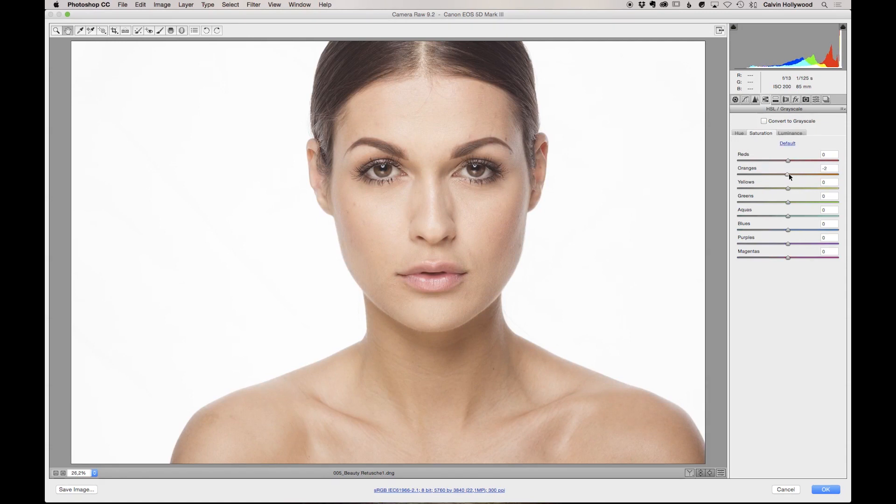
# Step: Fine-tune the hue of the oranges in the skin tones and return to the basic adjustments
pyautogui.click(787, 135)
pyautogui.click(737, 134)
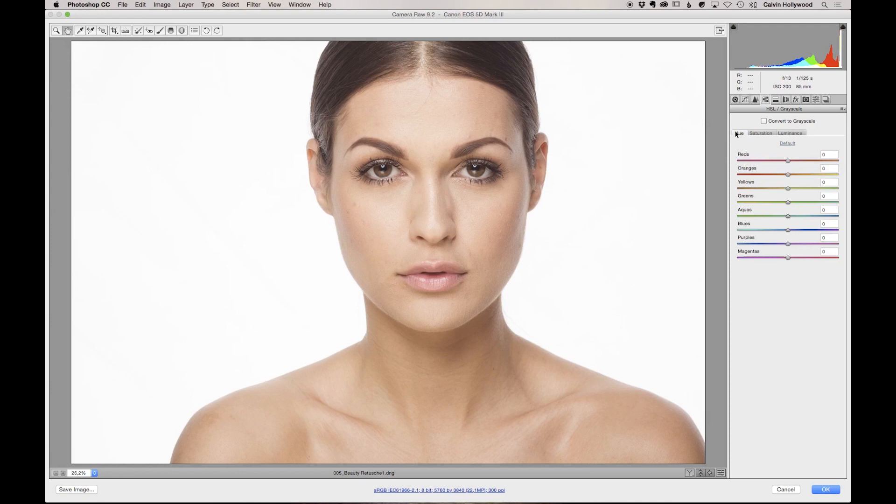
pyautogui.moveTo(788, 174); pyautogui.dragTo(786, 176)
pyautogui.moveTo(788, 176); pyautogui.dragTo(787, 176)
pyautogui.click(787, 175)
pyautogui.click(735, 100)
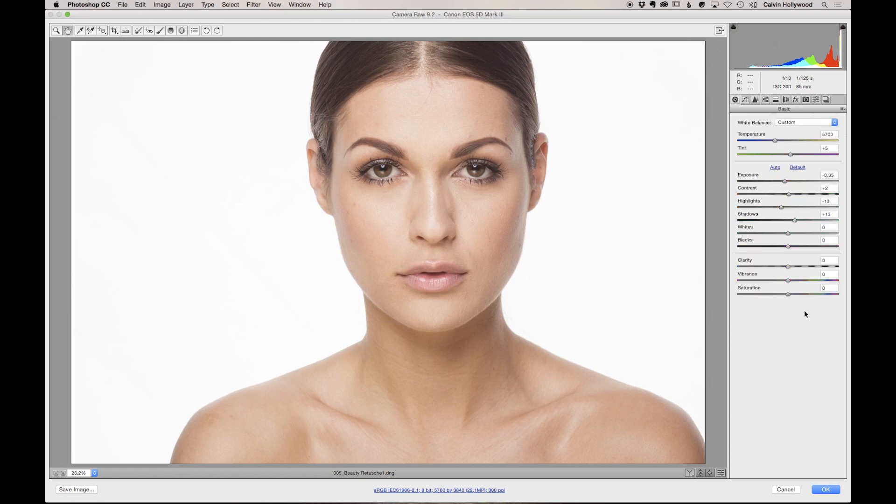
# Step: Finish the Camera Raw development and apply it to the Edited Smart Object
pyautogui.click(787, 295)
pyautogui.click(826, 489)
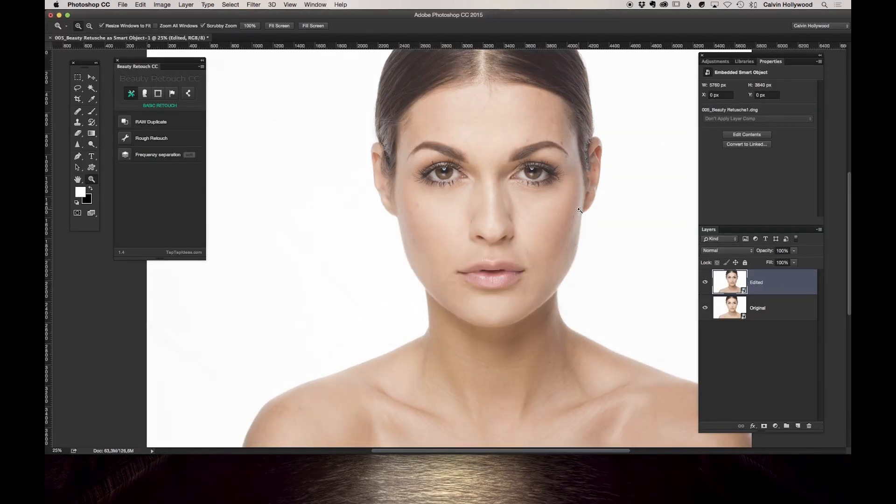
# Step: Reposition the floating group that holds the object properties and the layer list over the canvas
pyautogui.moveTo(731, 57); pyautogui.dragTo(731, 39)
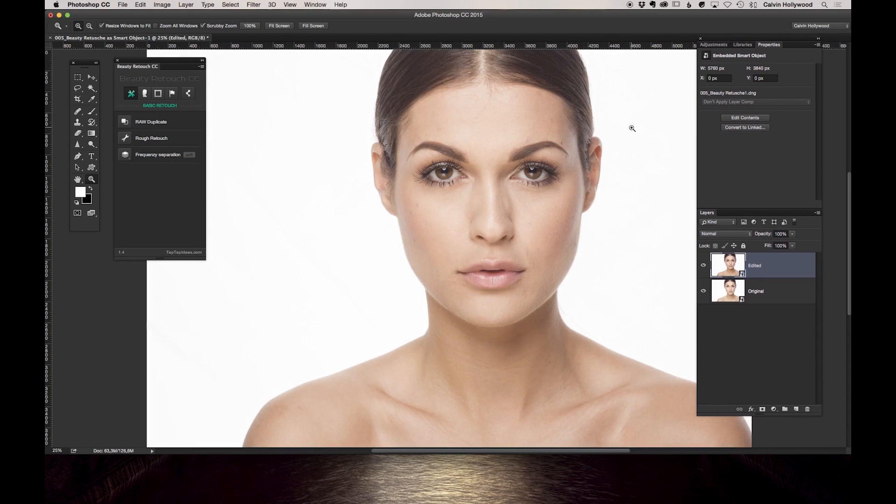
pyautogui.moveTo(733, 40); pyautogui.dragTo(692, 48)
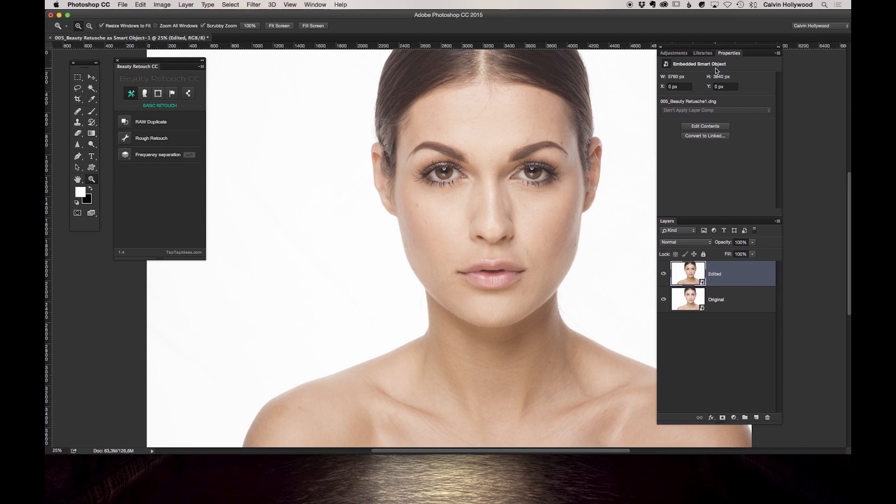
pyautogui.moveTo(686, 49); pyautogui.dragTo(705, 49)
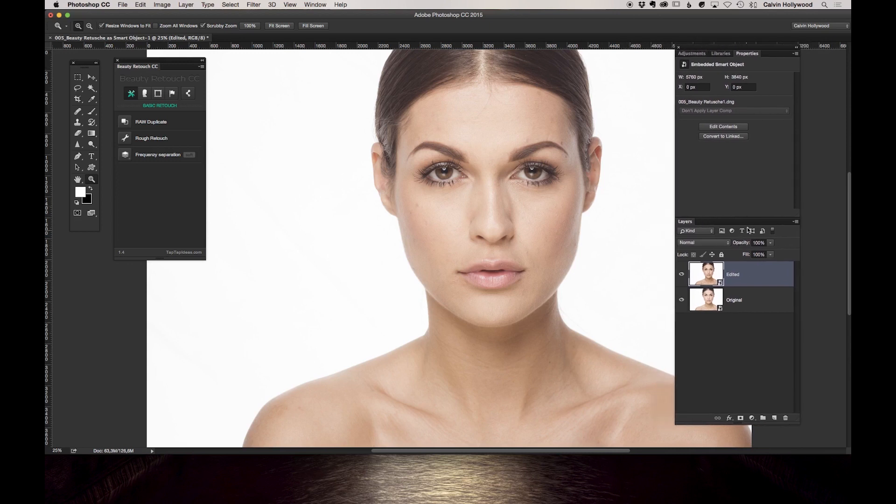
# Step: Put the Edited layer in a new group named Raw with a red colour label, and collapse the group
pyautogui.click(795, 222)
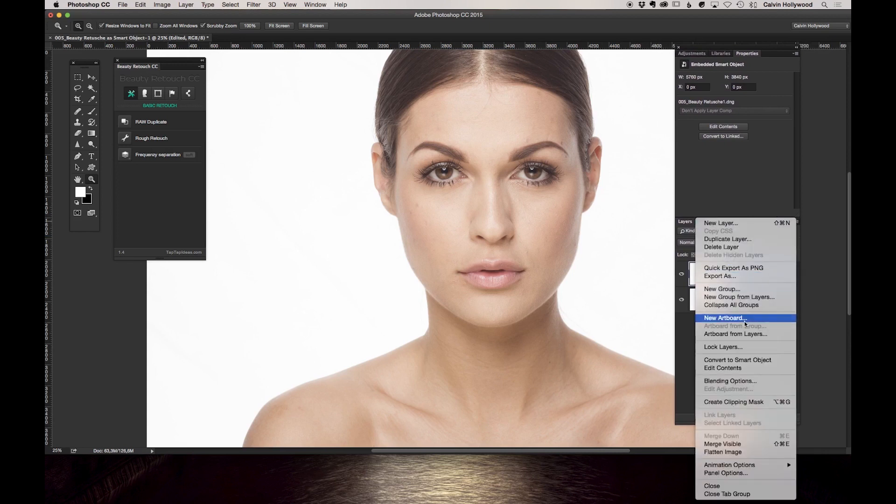
pyautogui.click(736, 297)
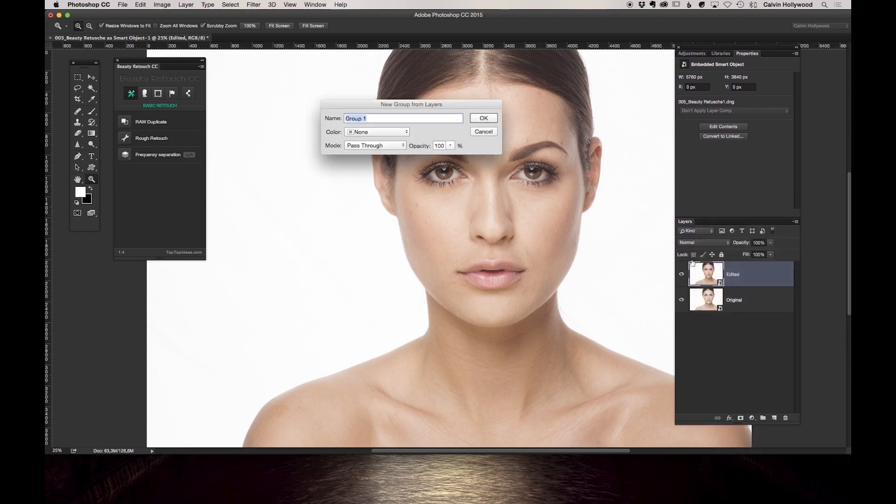
pyautogui.write('Raw')
pyautogui.click(370, 132)
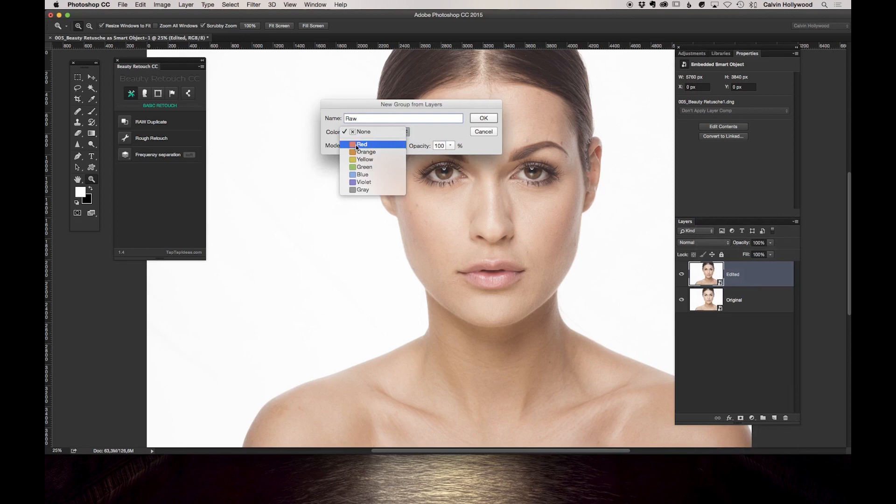
pyautogui.click(351, 146)
pyautogui.click(483, 118)
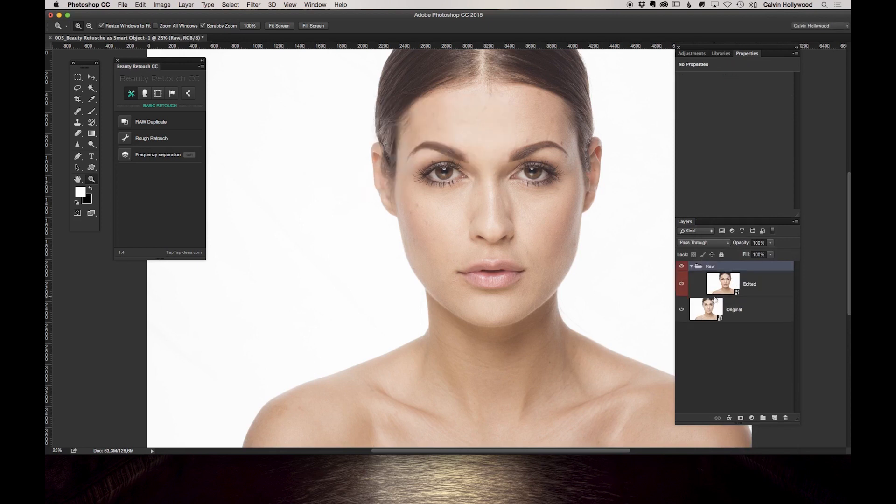
pyautogui.click(698, 269)
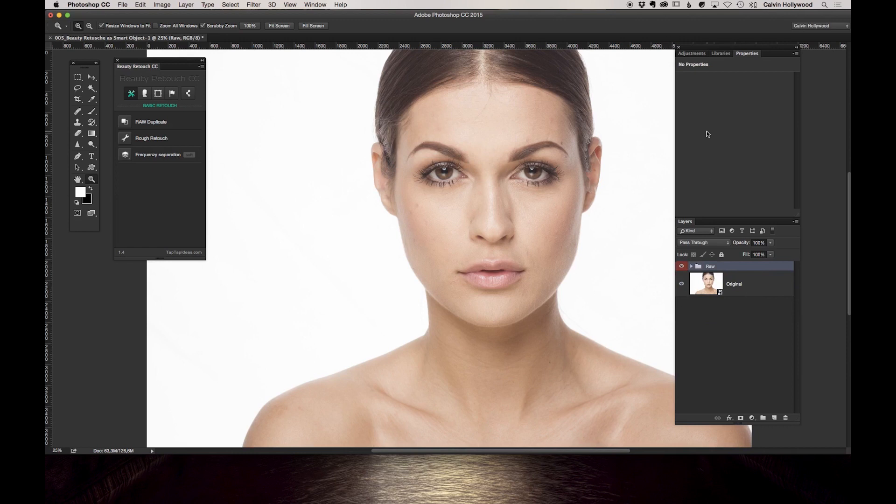
# Step: Show the available adjustments in place of the properties and shift the floating panel group towards the canvas edge
pyautogui.click(696, 53)
pyautogui.moveTo(711, 48); pyautogui.dragTo(729, 58)
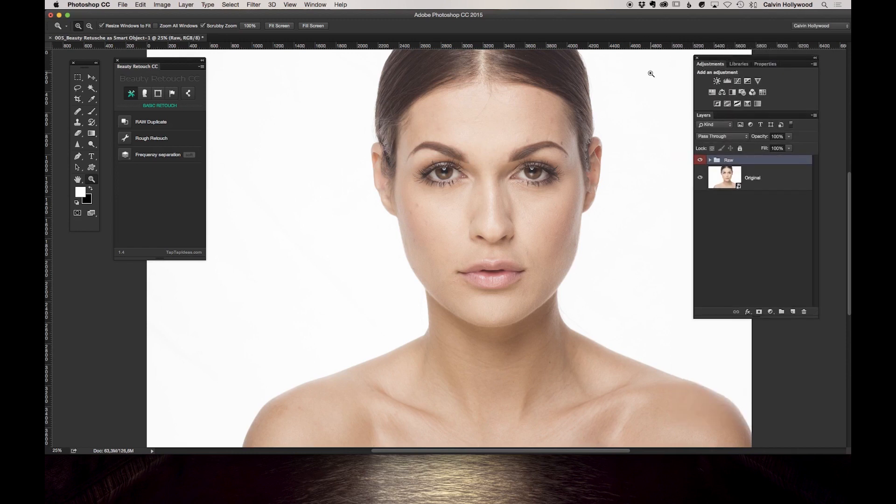